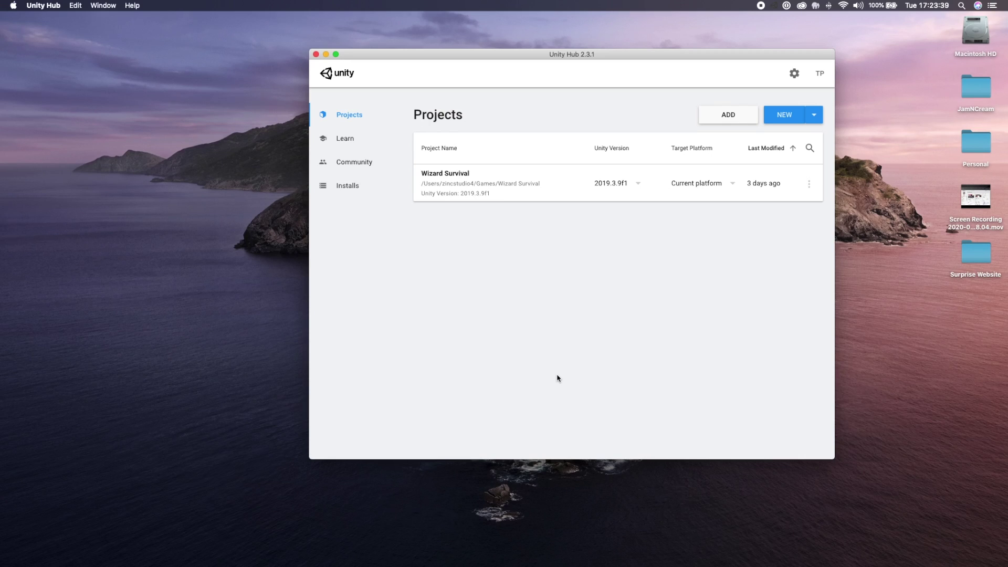
Create a new 2D-template project named 'YouTuber Platformer' from Unity Hub.
left_click(793, 111)
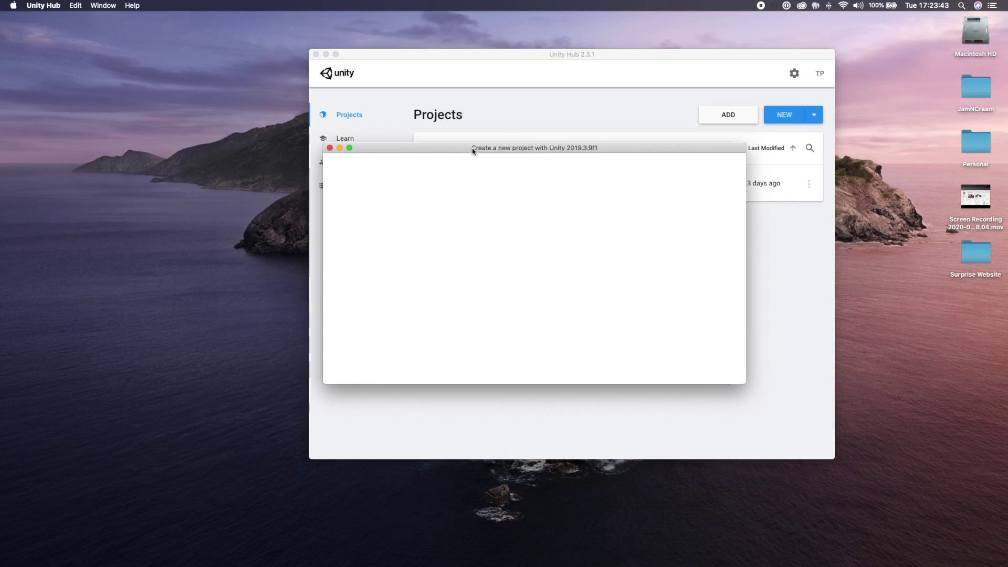
left_click(400, 230)
left_click(642, 206)
key("super+a")
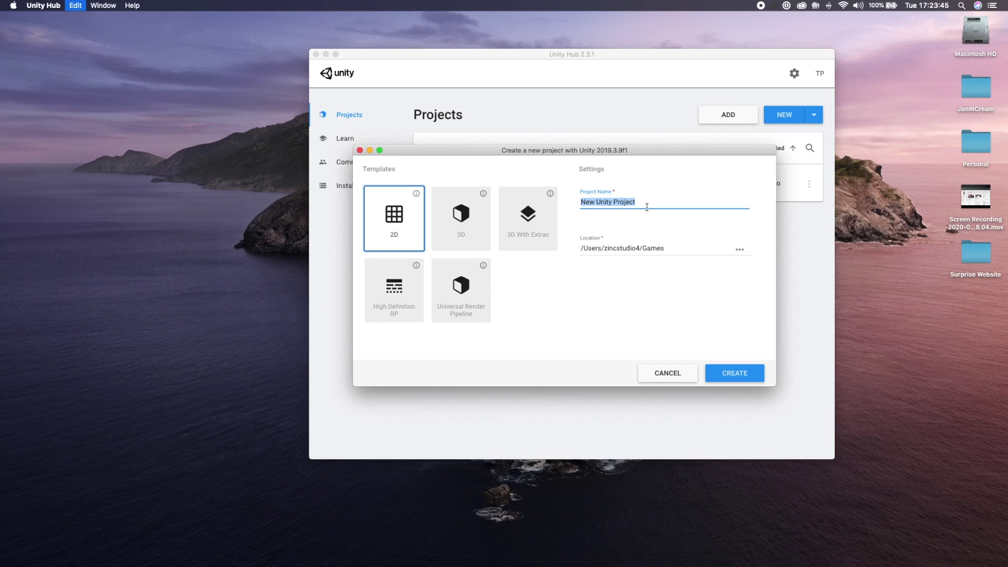
type("YouTuber Platformer")
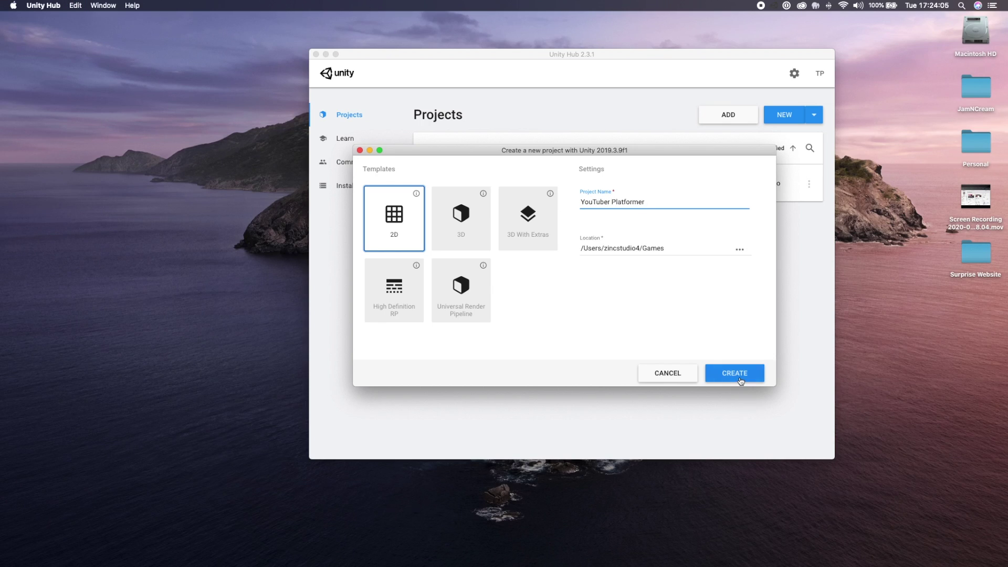
left_click(741, 374)
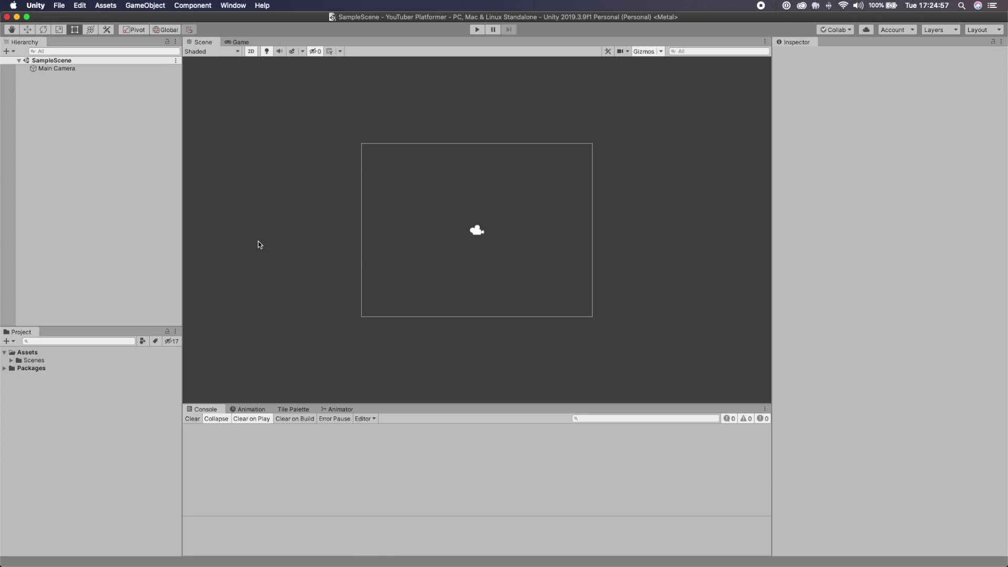
Rename the SampleScene asset in Assets > Scenes to 'Prototype' and reload the scene.
left_click(11, 360)
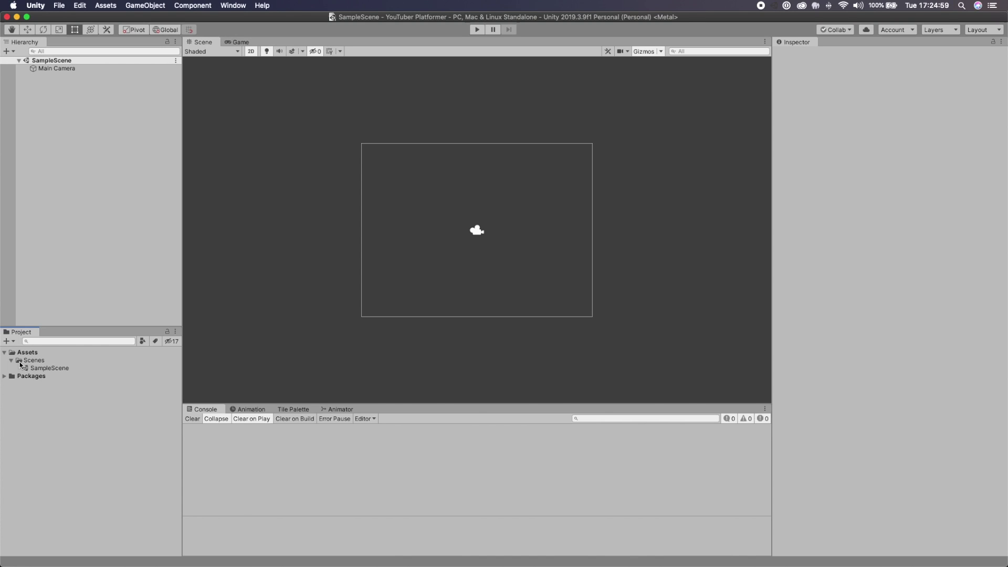
left_click(48, 368)
left_click(49, 370)
type("Prototype")
key("Return")
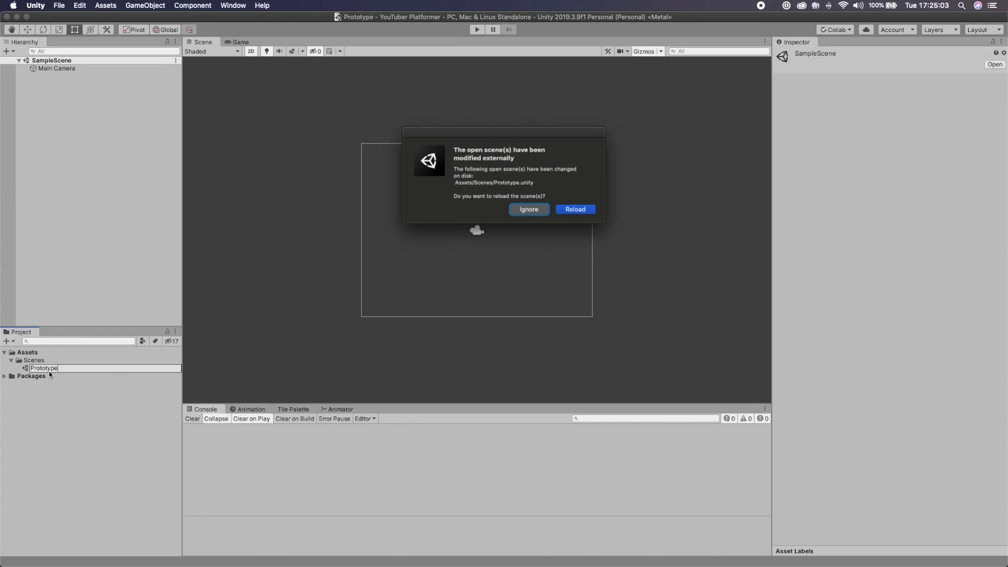
left_click(576, 210)
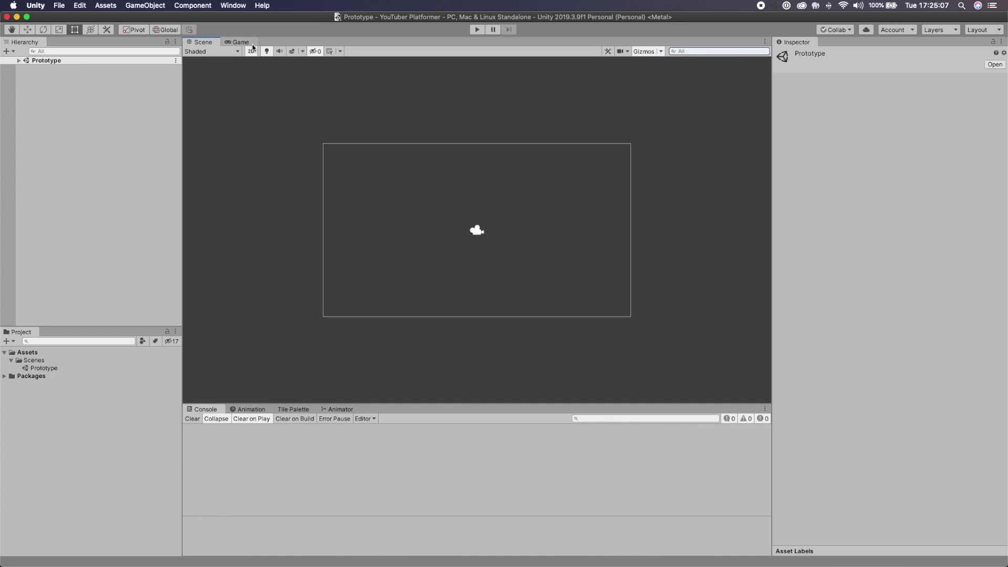
Expand the Prototype scene in the Hierarchy to show its Main Camera.
left_click(20, 62)
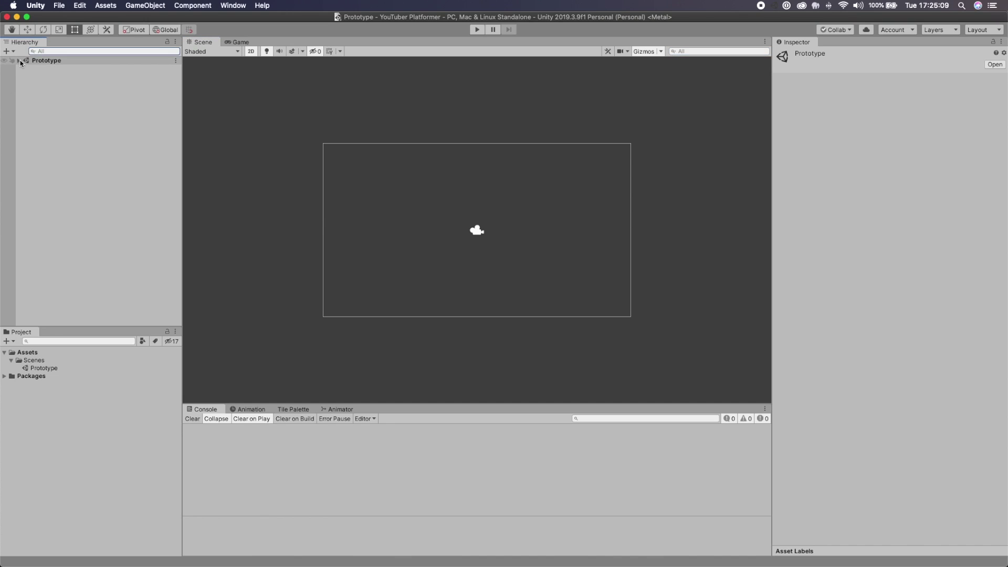
left_click(19, 61)
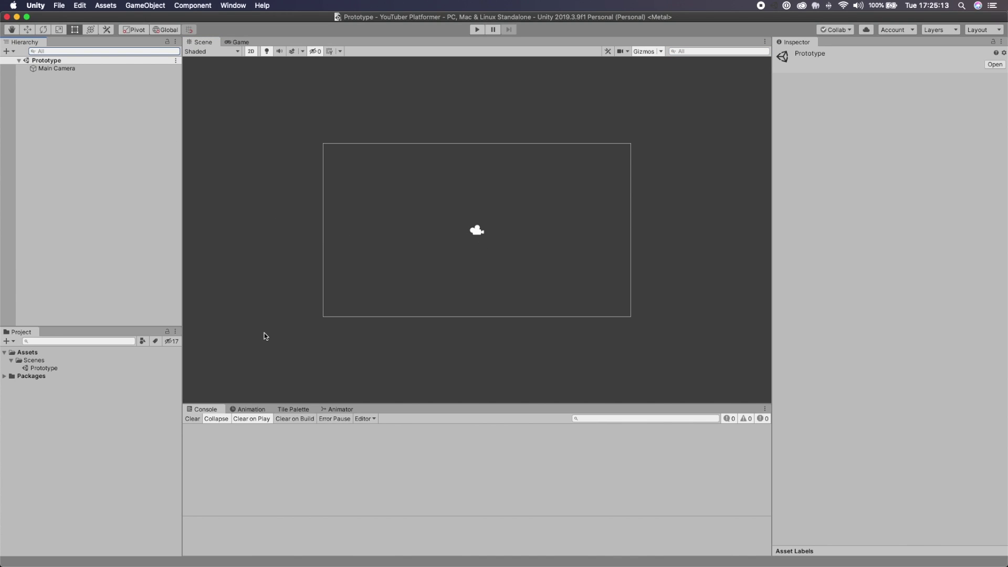
left_click(122, 191)
Select the Main Camera and turn on the Scene view grid.
left_click(63, 69)
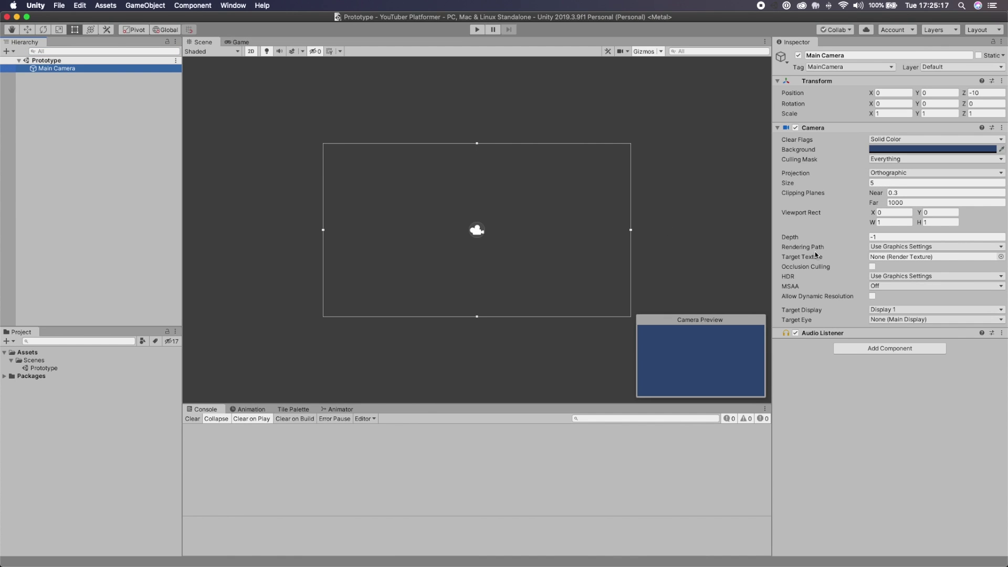
left_click(887, 184)
scroll(435, 253, "up", 3)
scroll(436, 252, "up", 1)
scroll(437, 252, "down", 2)
left_click(330, 51)
scroll(478, 248, "down", 3)
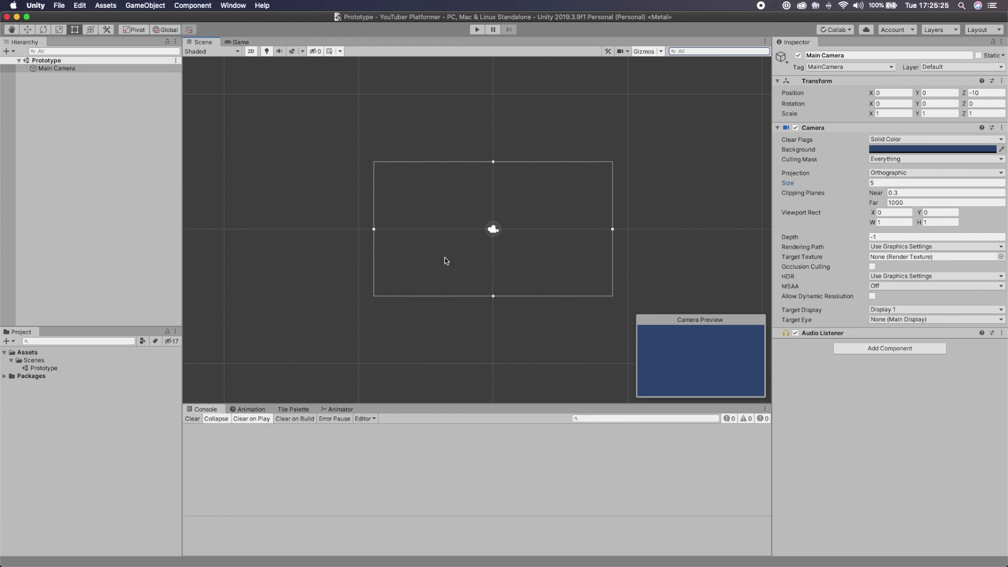
Change the Main Camera's orthographic Size from 5 to 9.
left_click(897, 182)
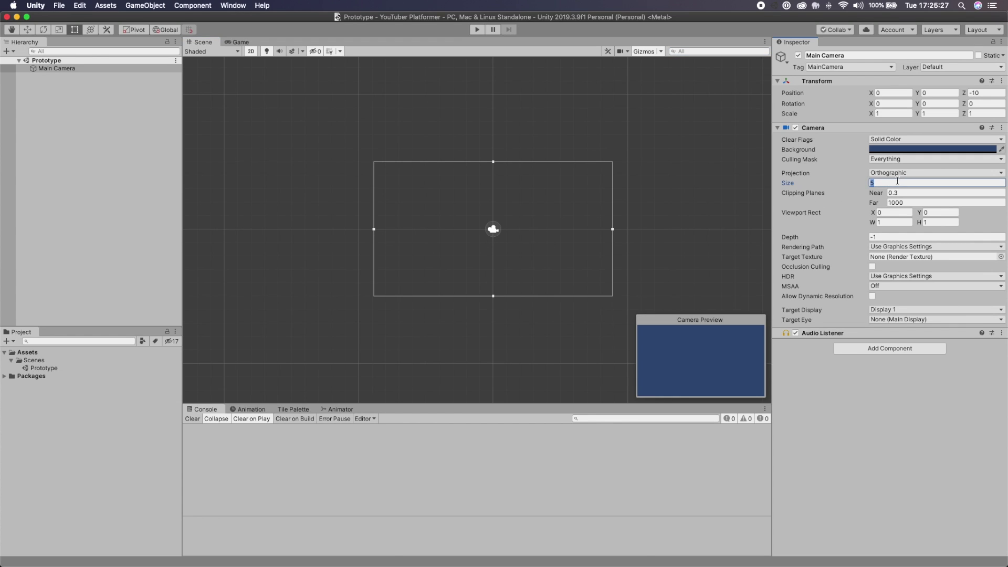
type("9")
scroll(618, 212, "down", 2)
scroll(618, 212, "up", 2)
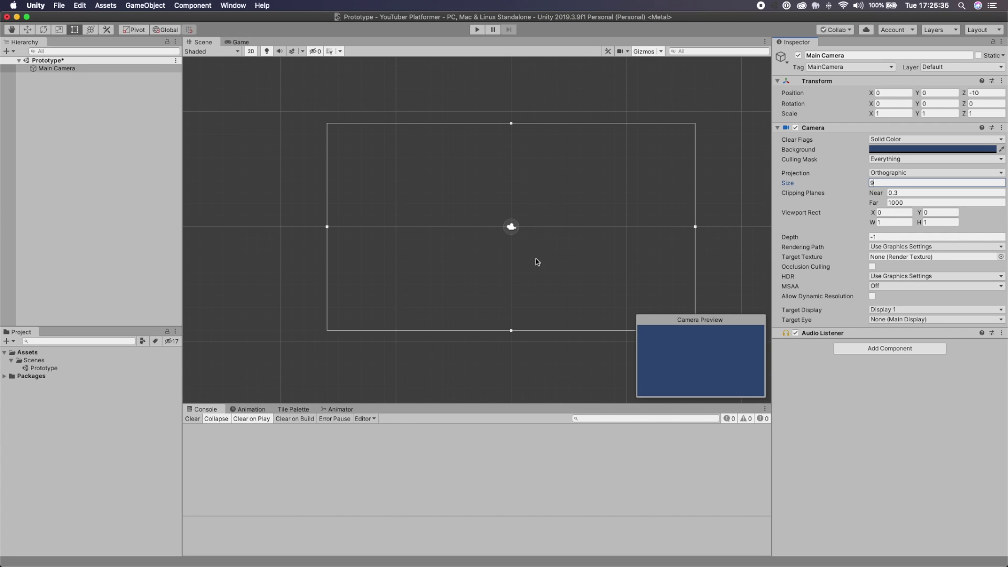
scroll(537, 260, "down", 1)
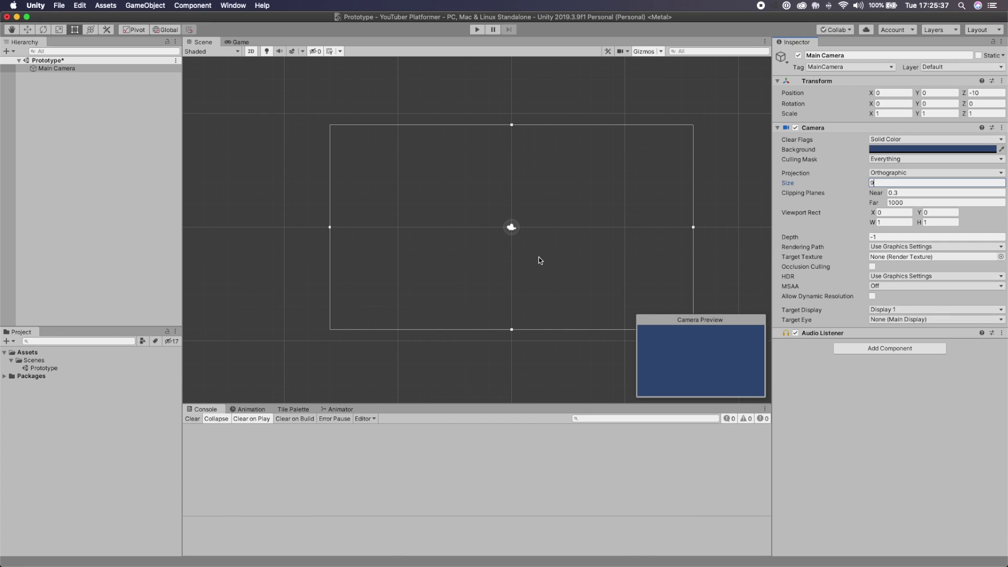
left_click(934, 149)
left_click(935, 147)
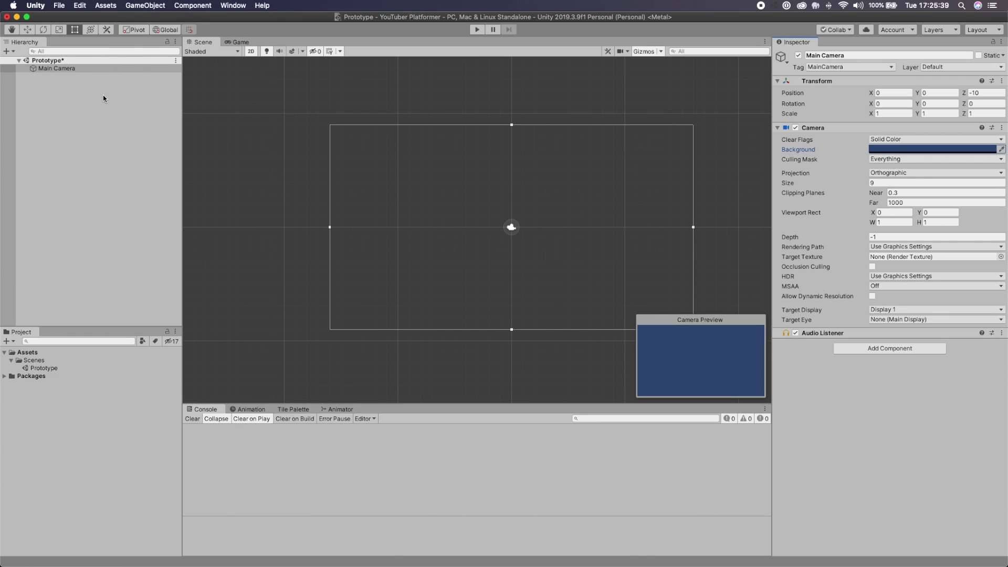
Change the camera Background colour from dark blue to a slightly darker teal.
left_click(935, 150)
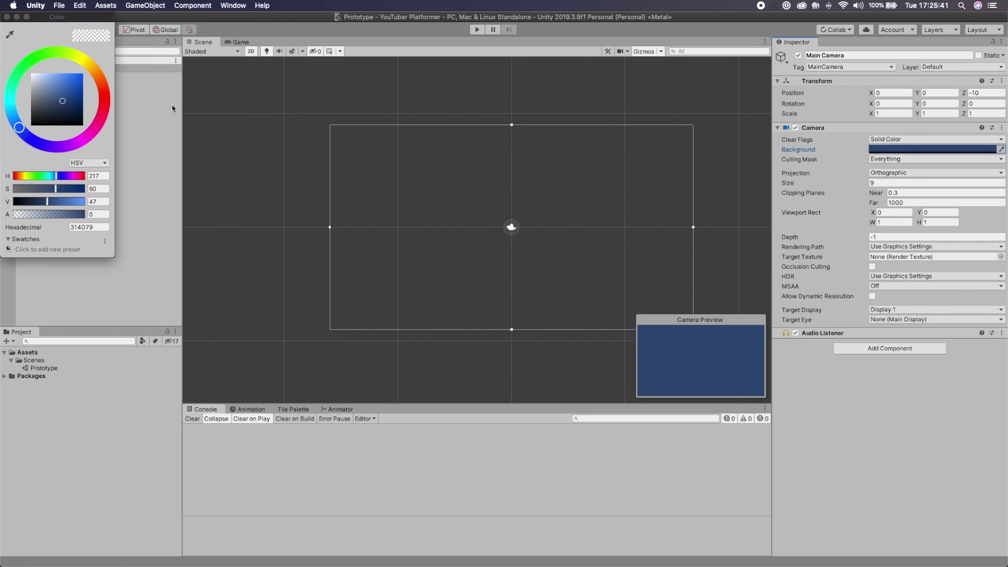
left_click_drag(19, 127, 57, 101)
left_click(57, 97)
left_click(6, 17)
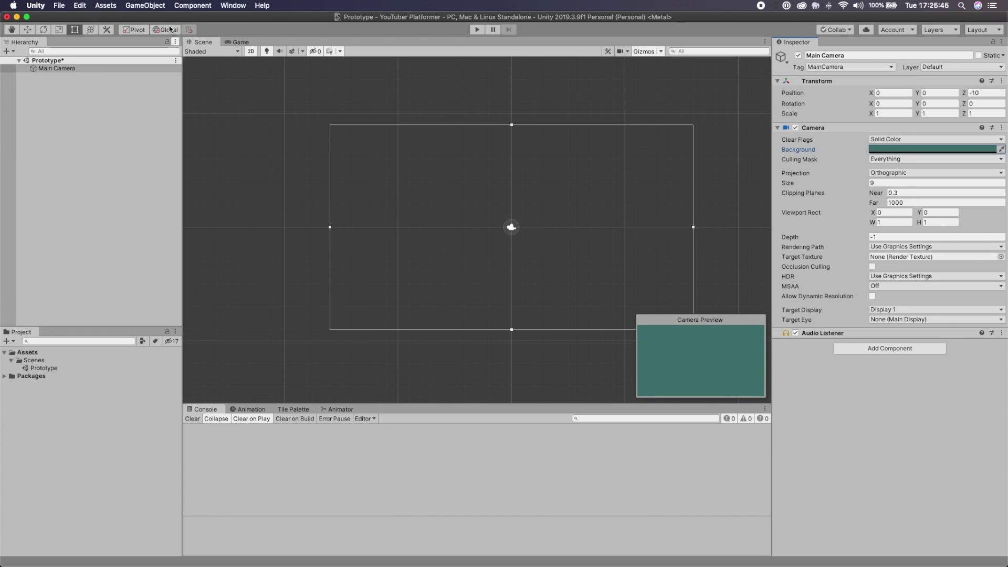
Preview the teal background in the Game view, then save the Prototype scene.
left_click(241, 42)
left_click(203, 42)
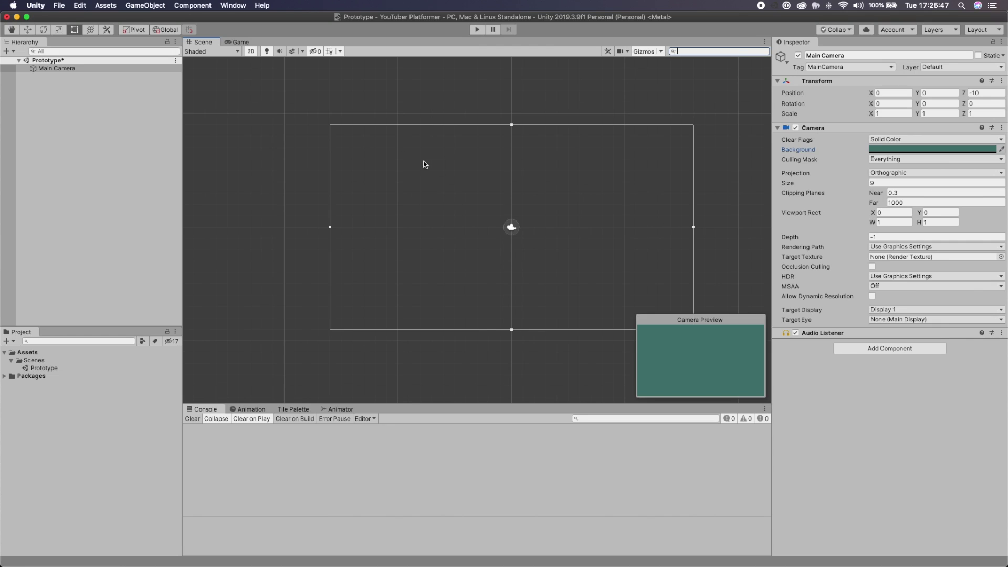
key("super+s")
left_click(43, 6)
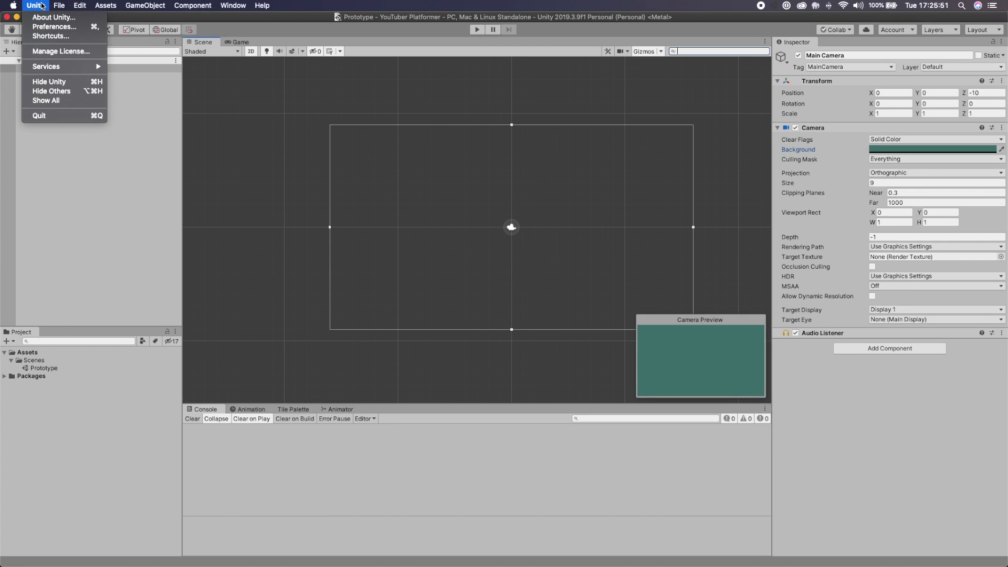
Compare WebGL and Android in Build Settings, keep PC, Mac & Linux Standalone, and open Player Settings.
mouse_move(59, 11)
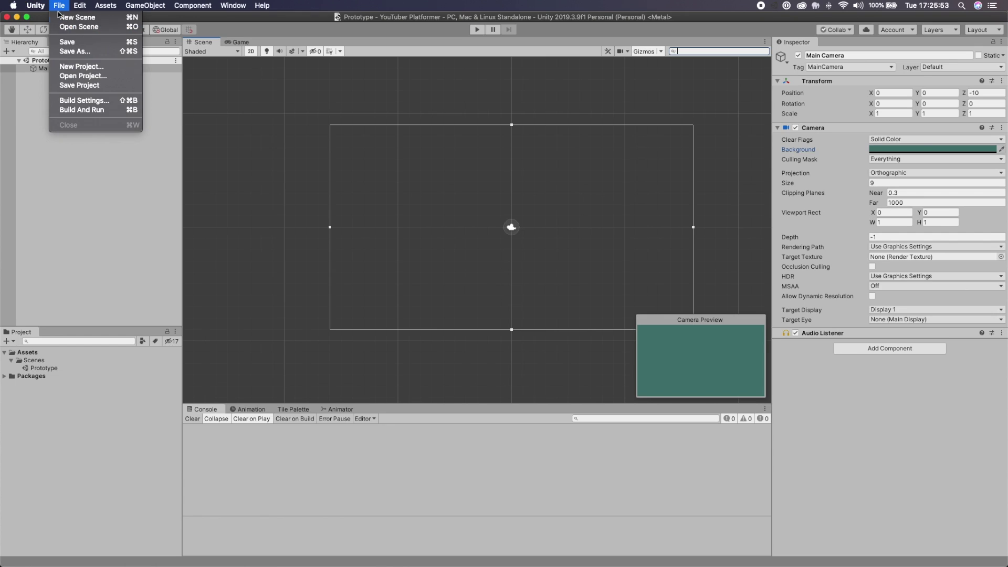
left_click(83, 101)
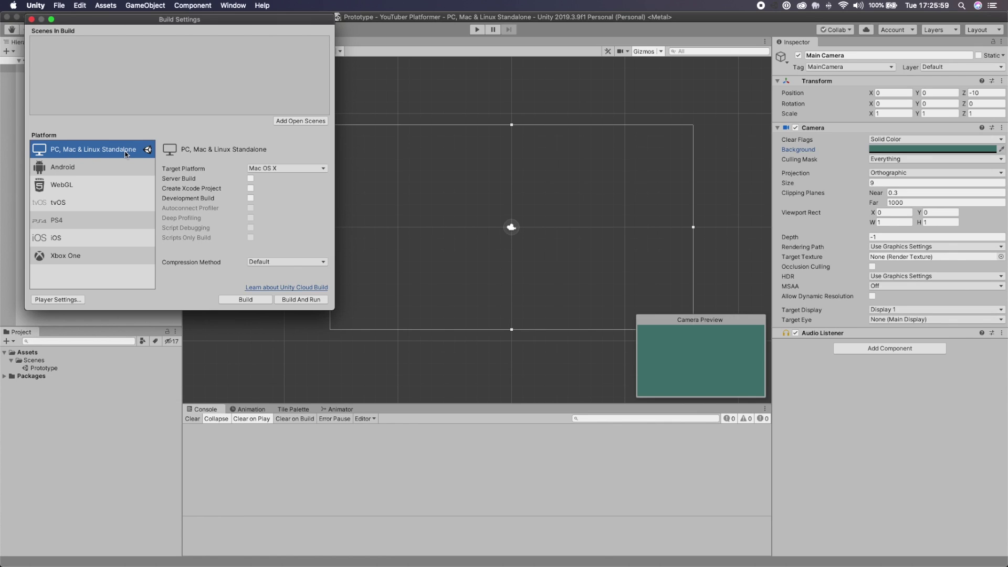
left_click(83, 184)
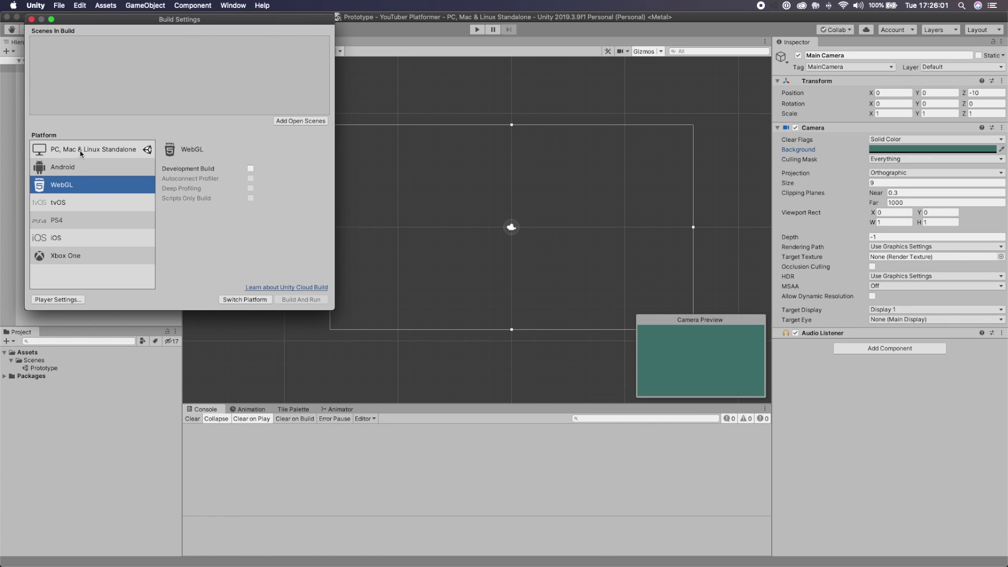
left_click(79, 151)
left_click(71, 191)
left_click(80, 169)
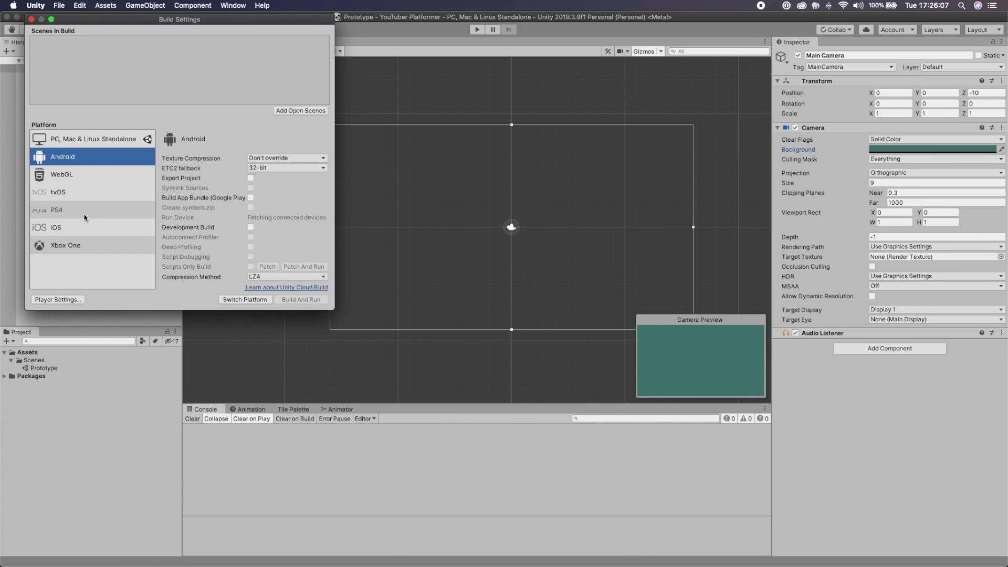
left_click(110, 141)
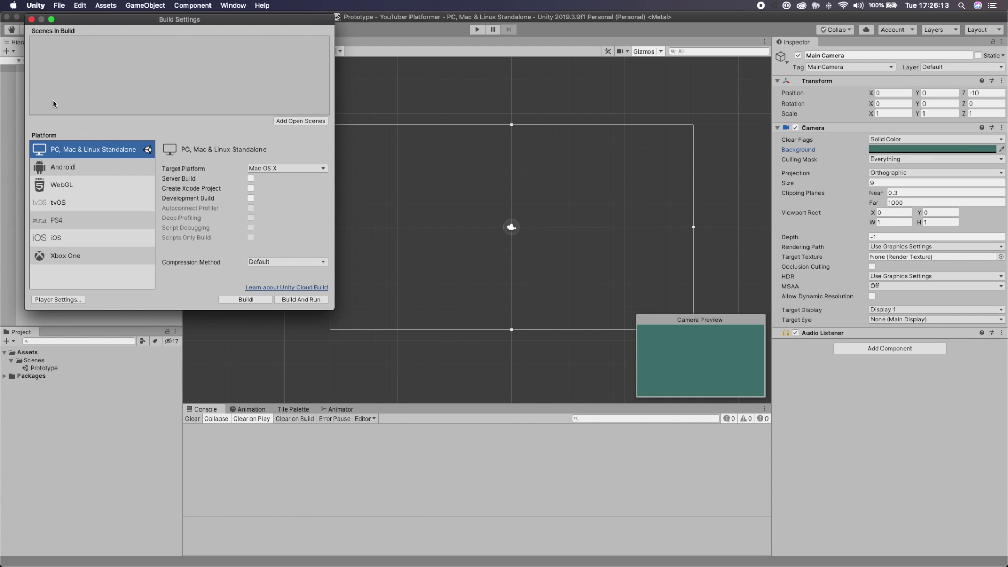
left_click(57, 299)
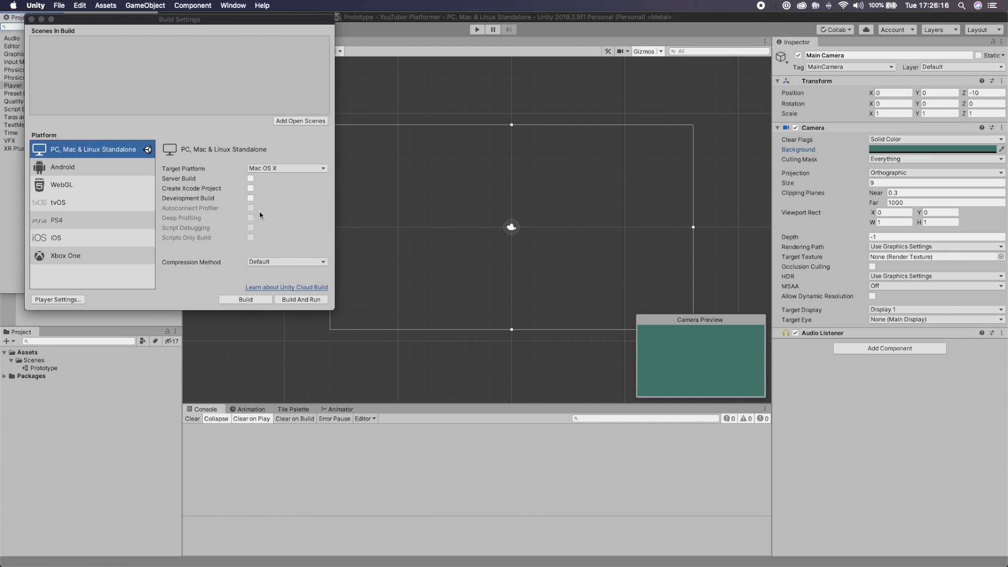
Close Build Settings, enlarge Project Settings, and set the Player Company Name to 'YouTuberz'.
left_click(21, 27)
left_click_drag(115, 19, 240, 44)
left_click(157, 44)
left_click_drag(152, 293, 563, 362)
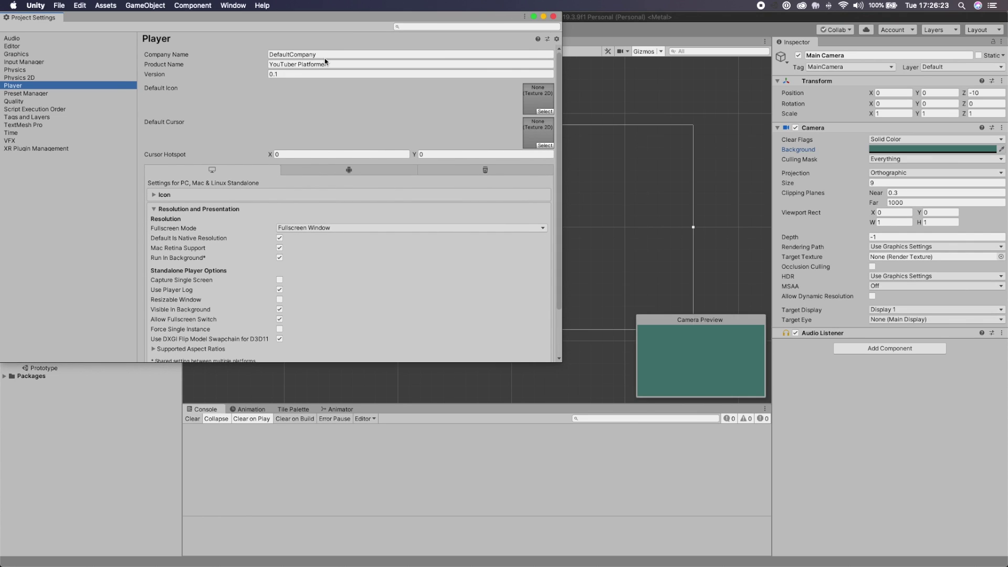
left_click(330, 55)
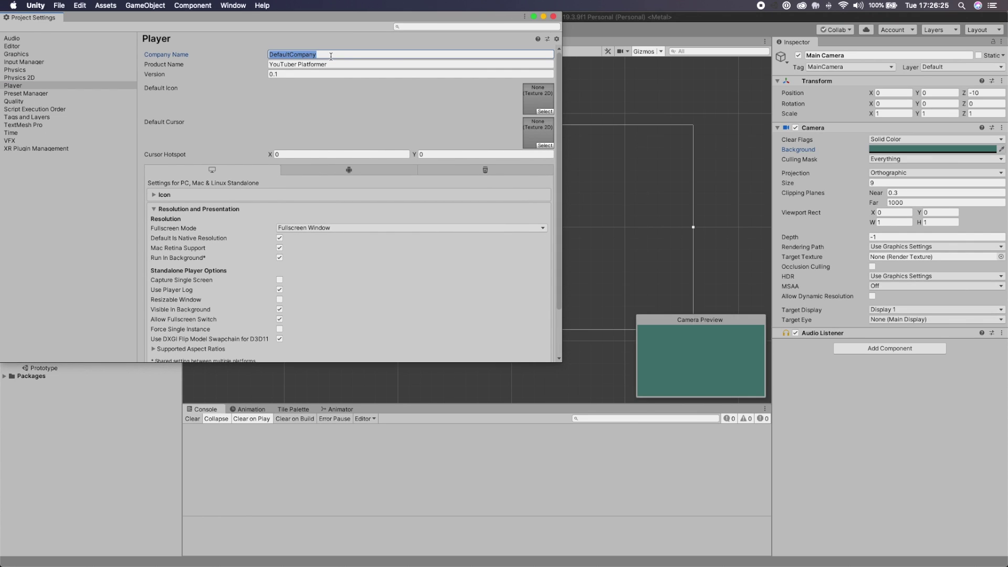
type("YouTun")
type("erz")
Change the Physics 2D Gravity Y value from -9.81 to -12.
left_click(41, 77)
left_click(39, 70)
left_click(40, 77)
left_click(36, 70)
left_click(33, 77)
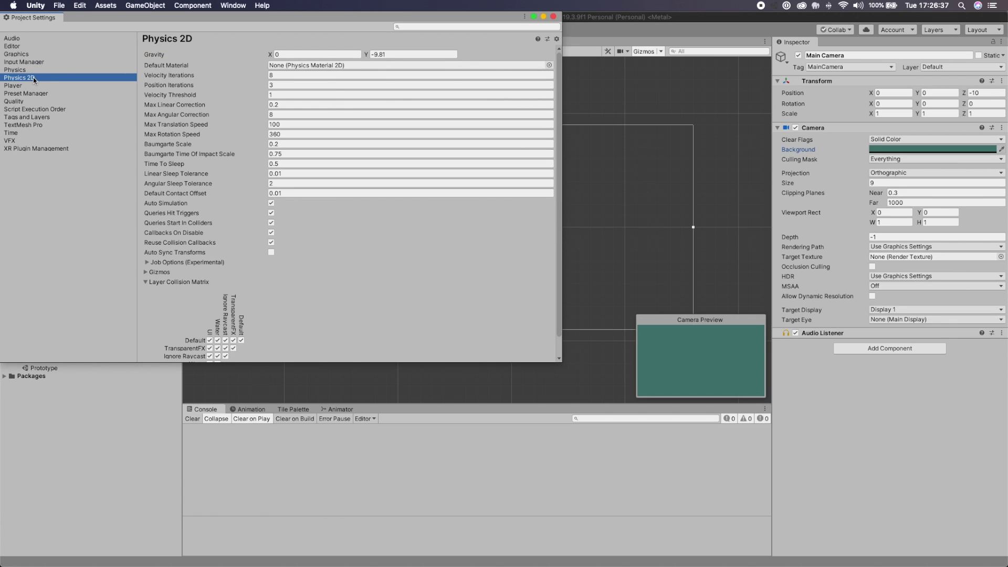
left_click(412, 54)
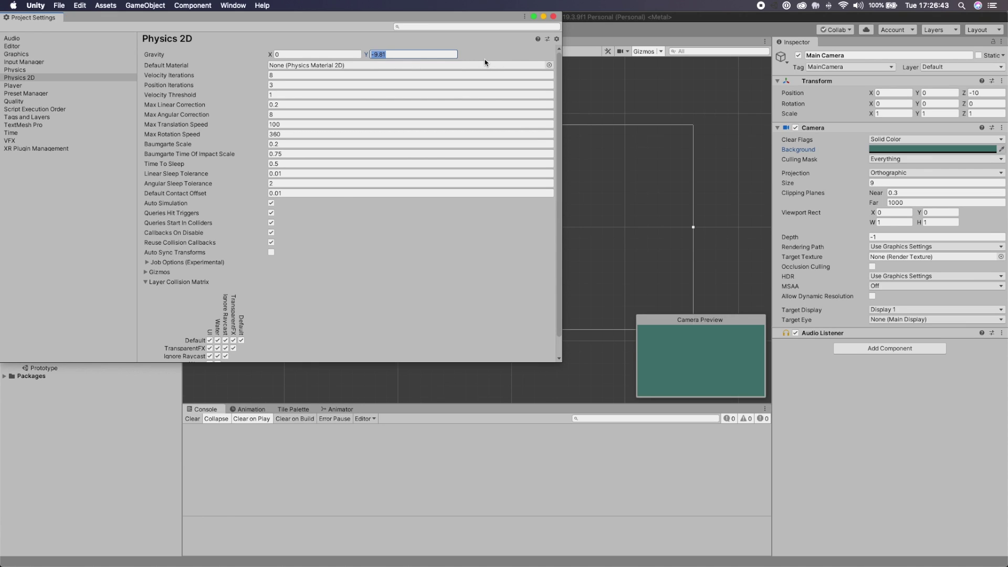
type("-12")
scroll(429, 150, "down", 1)
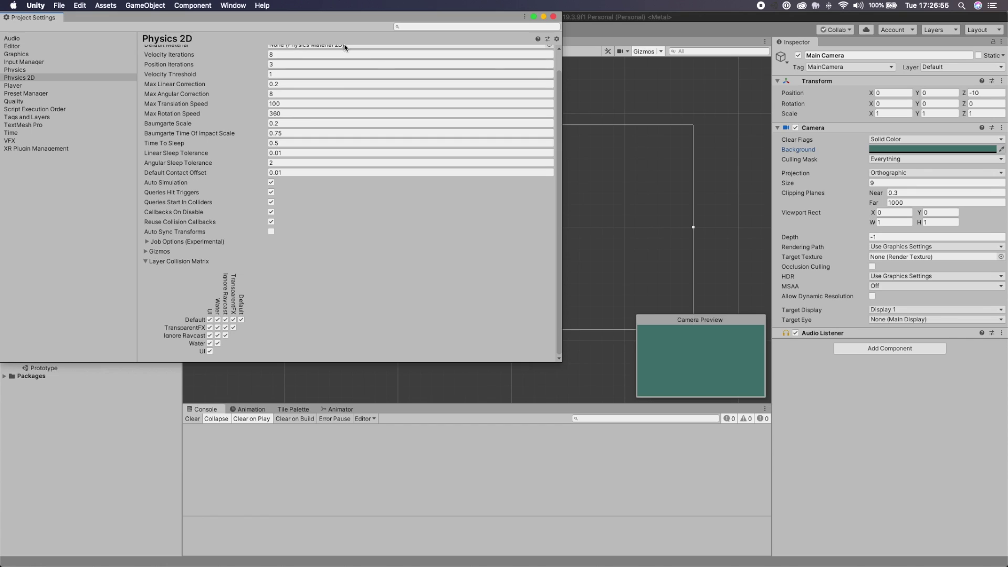
scroll(379, 54, "up", 1)
left_click(379, 54)
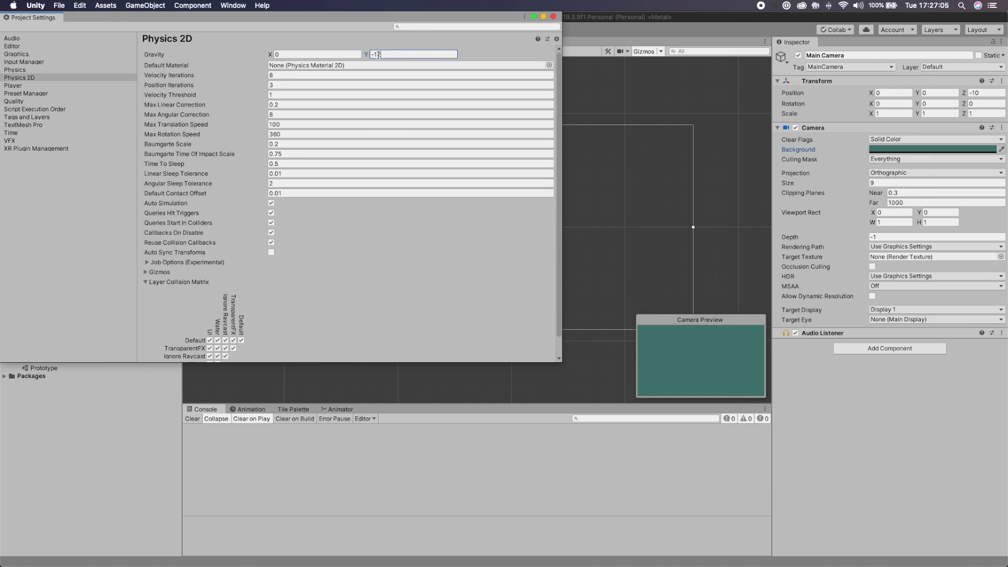
Browse the Player, Preset Manager, Quality and Script Execution Order pages, then close Project Settings.
left_click(24, 86)
left_click(25, 94)
left_click(25, 101)
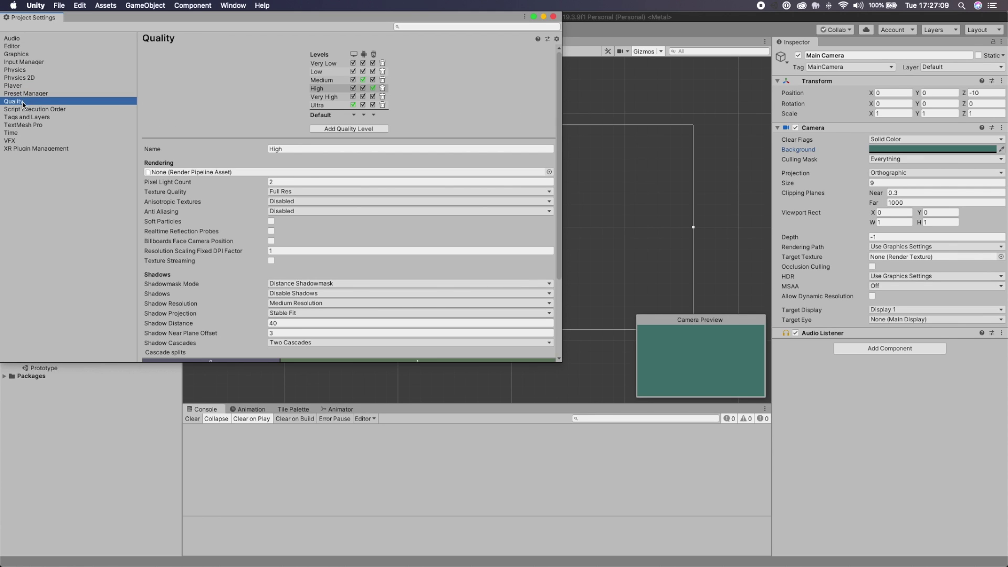
left_click(26, 110)
left_click(554, 17)
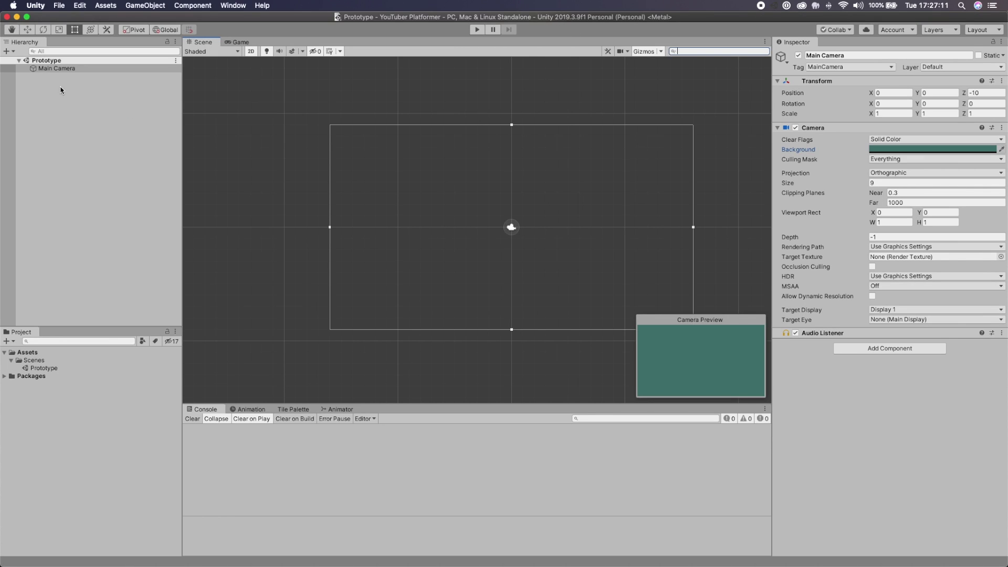